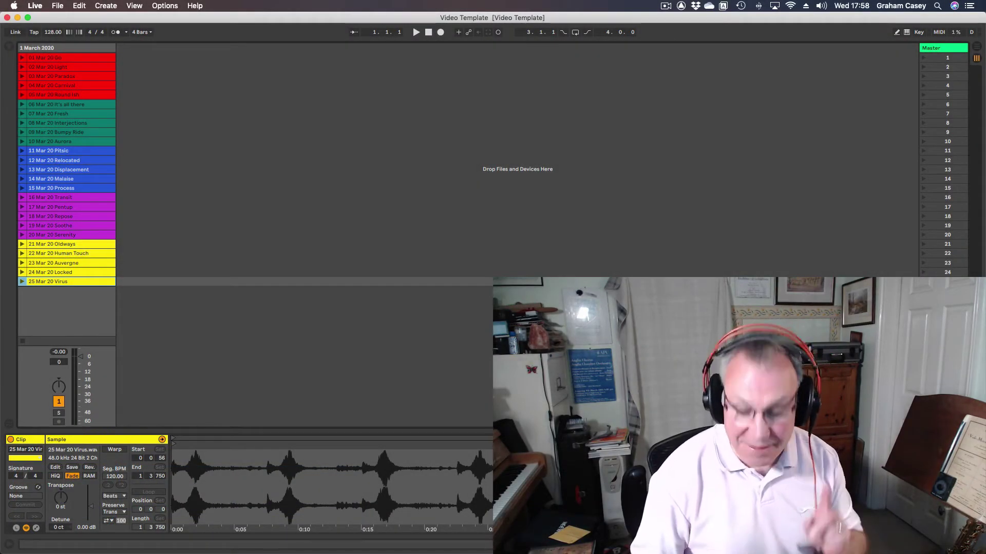
Launch the selected '25 Mar 20 Virus' clip slot with Enter so playback starts.
{"action": "key", "text": "Return"}
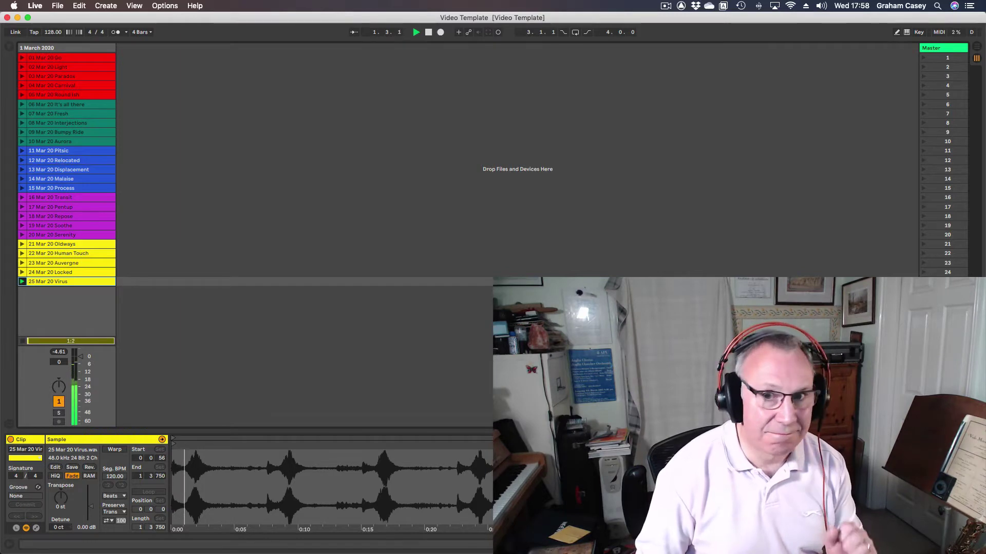